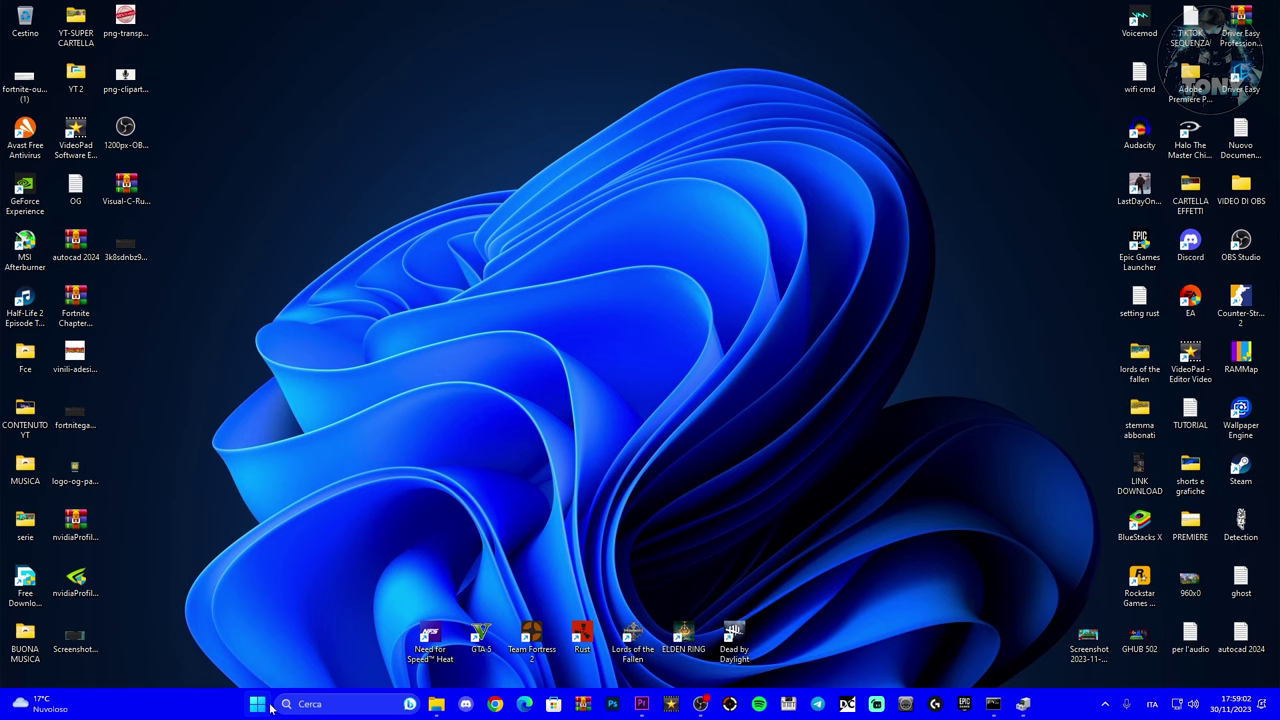
- Open Device Manager and expand the Controller USB (Universal Serial Bus) category
right_click(258, 707)
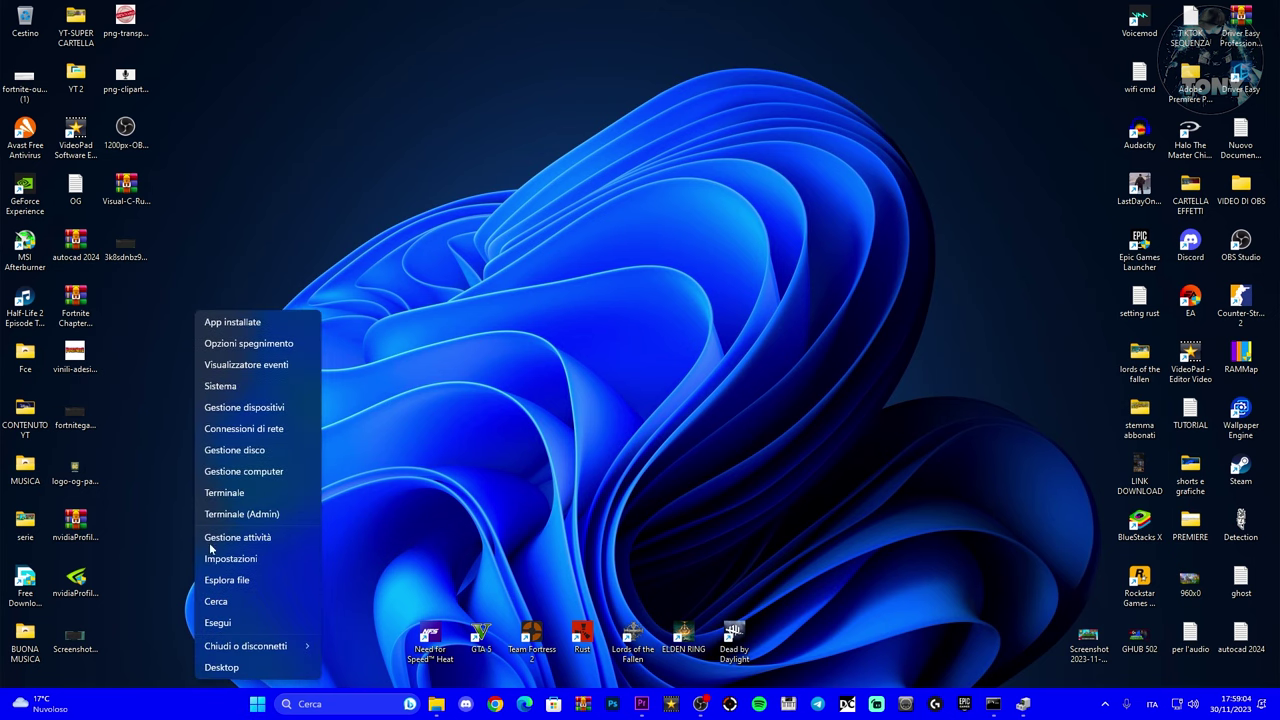
left_click(247, 405)
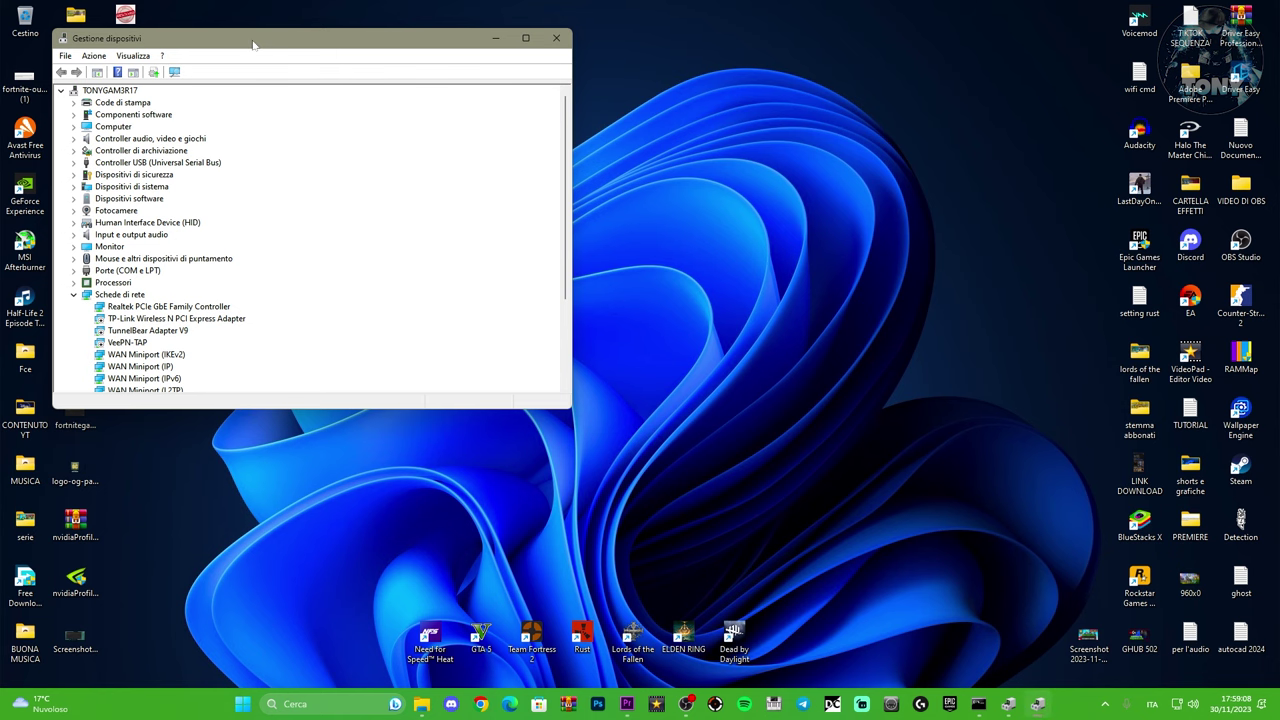
left_click_drag(253, 44, 553, 54)
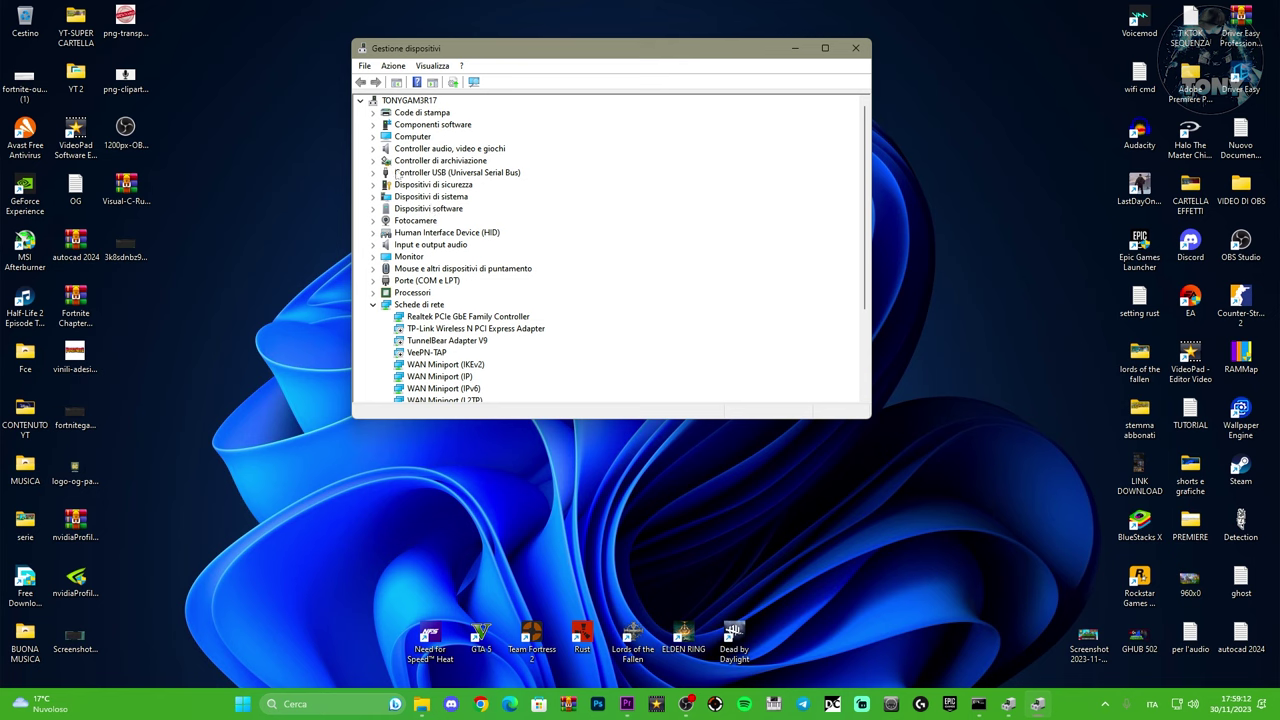
scroll(408, 228, "down", 3)
left_click(373, 180)
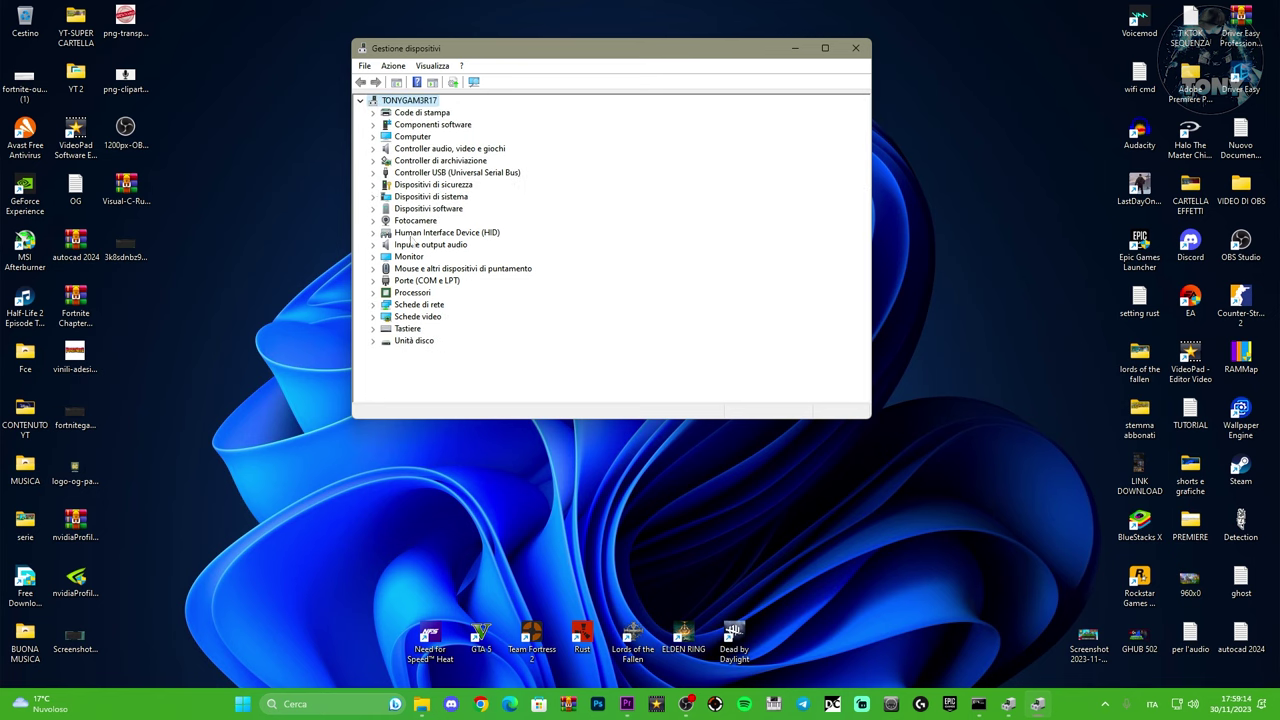
double_click(413, 174)
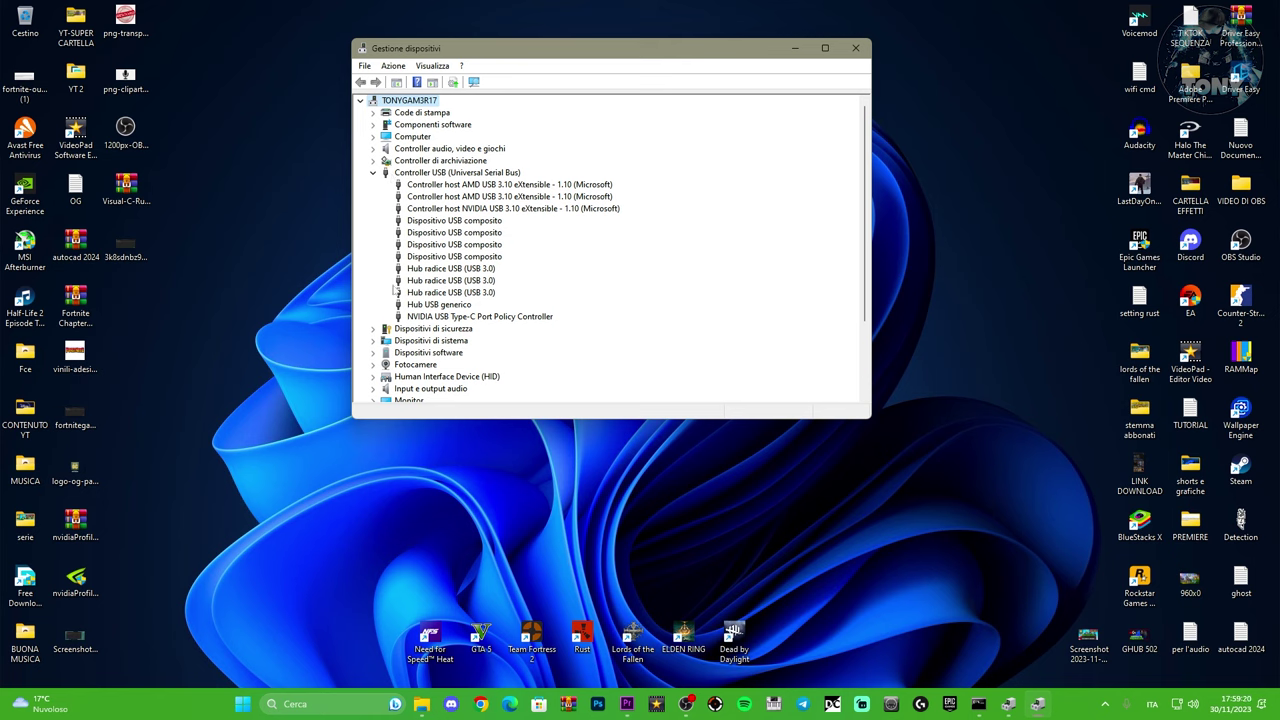
- Search automatically for an updated driver for the second Hub radice USB (USB 3.0), and close the update wizard
left_click(423, 283)
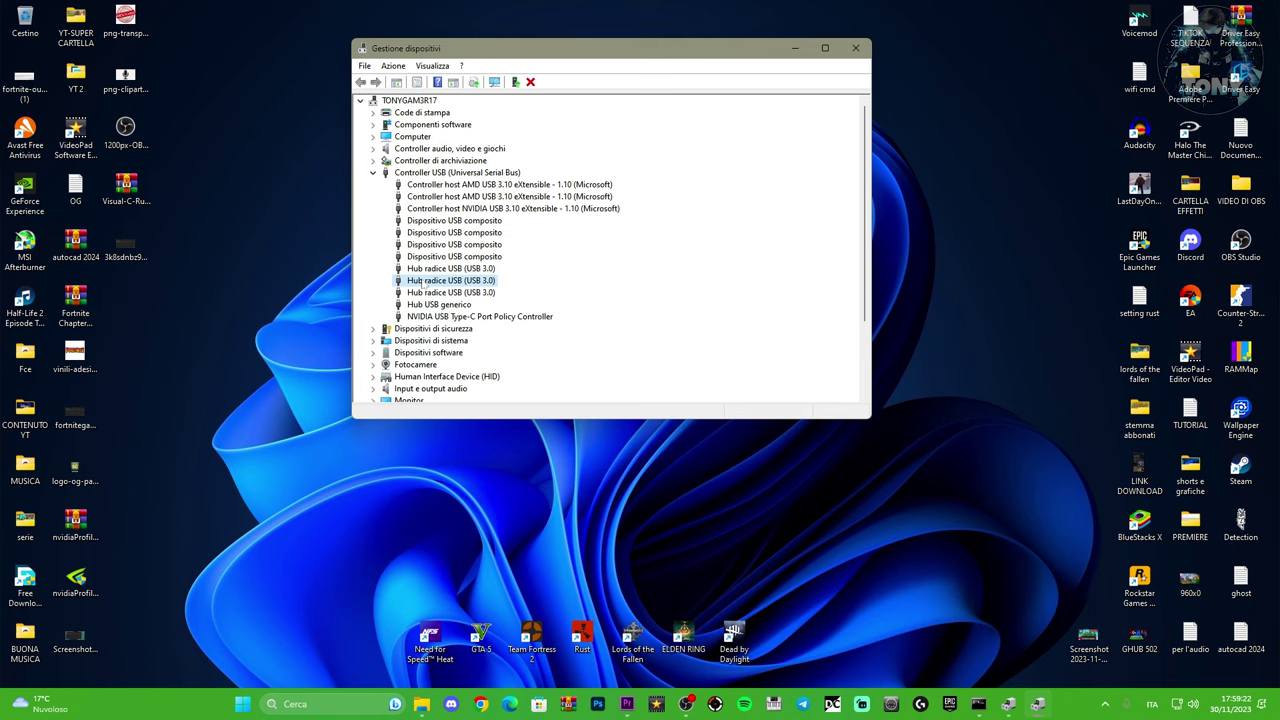
right_click(423, 284)
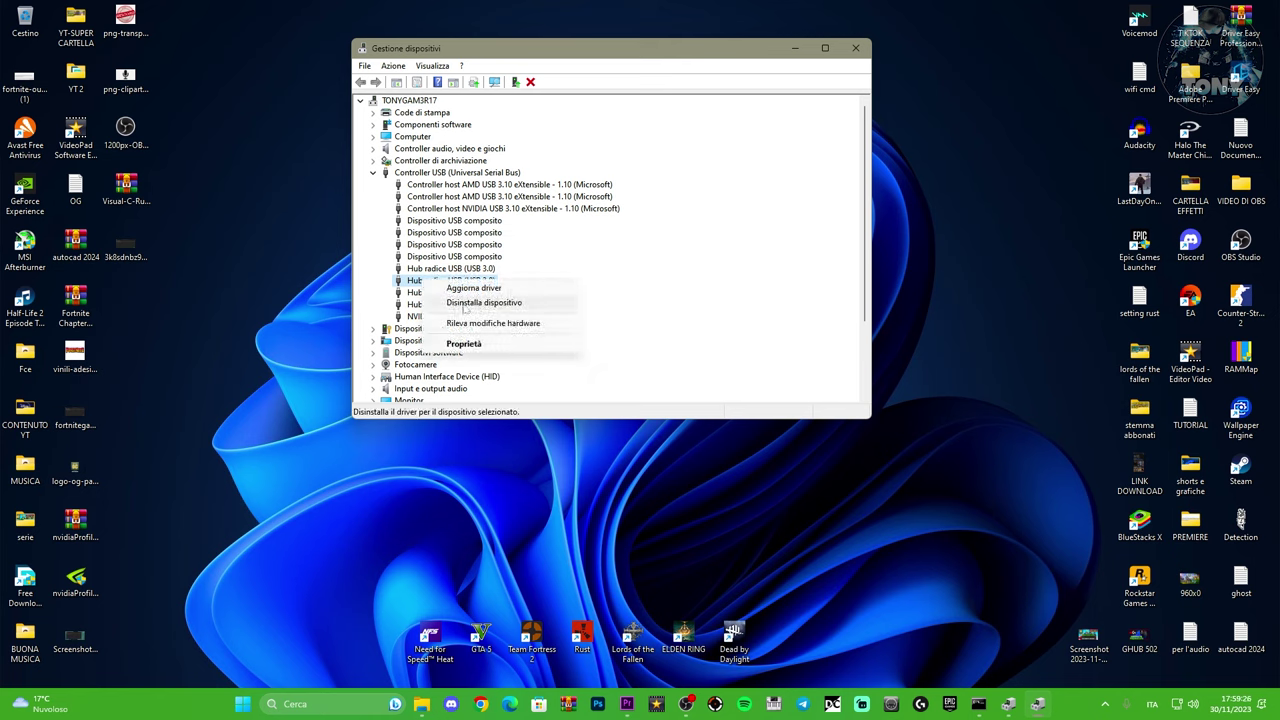
left_click(466, 288)
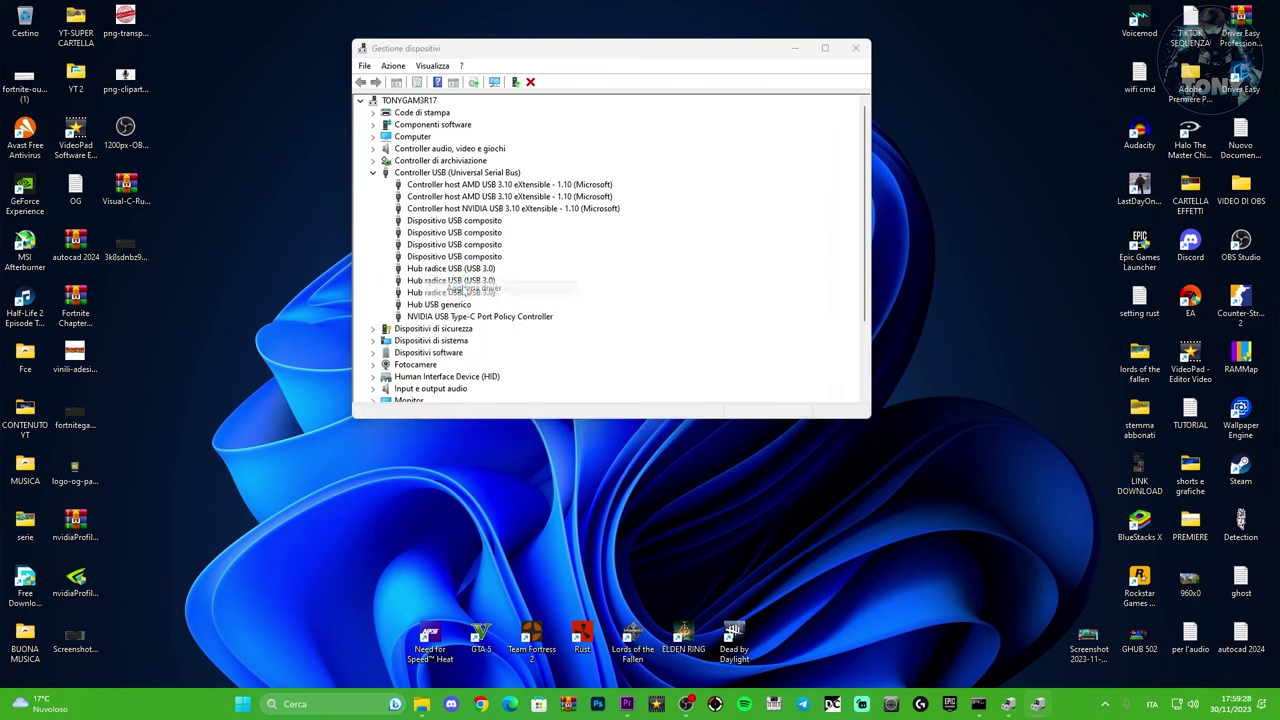
left_click(511, 213)
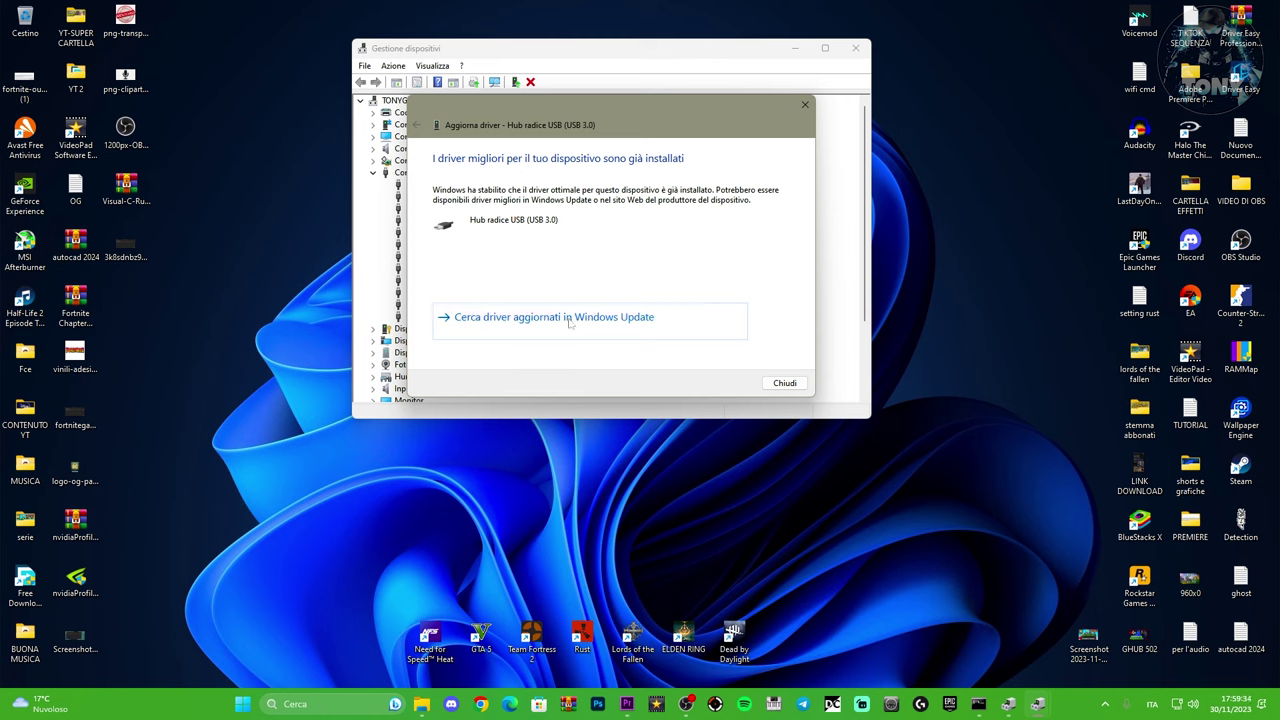
left_click(806, 107)
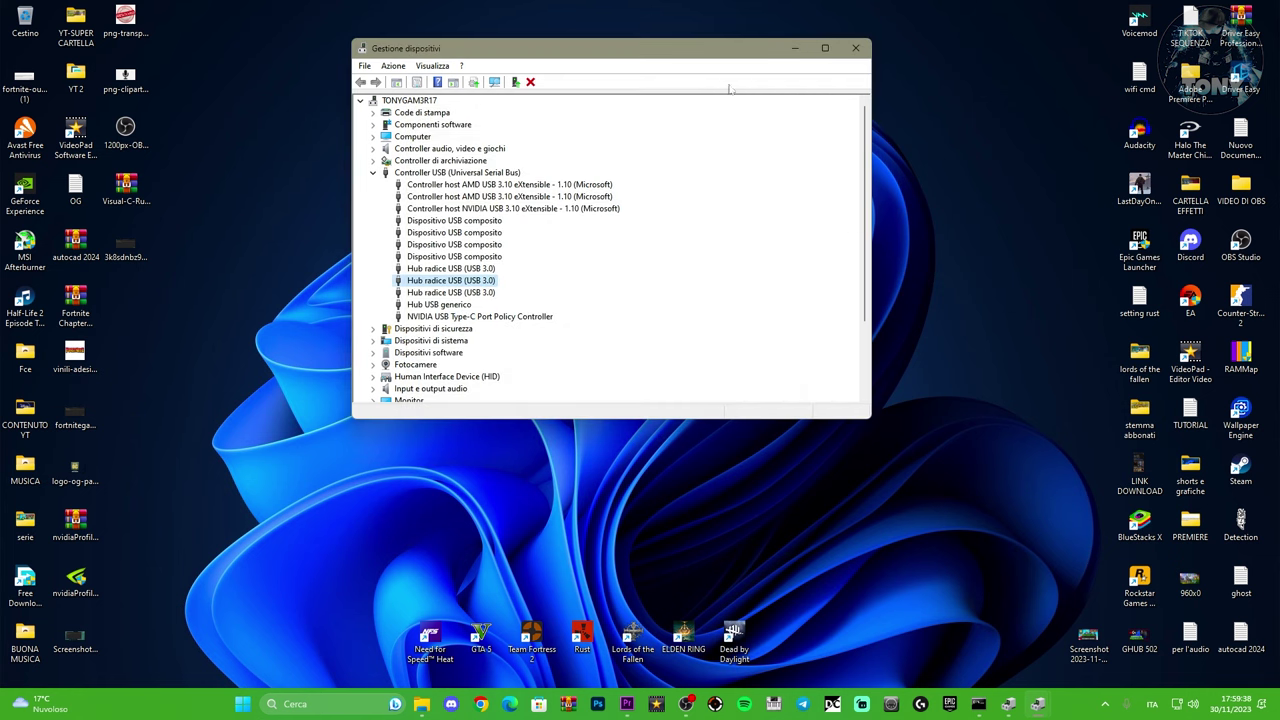
left_click_drag(677, 53, 660, 60)
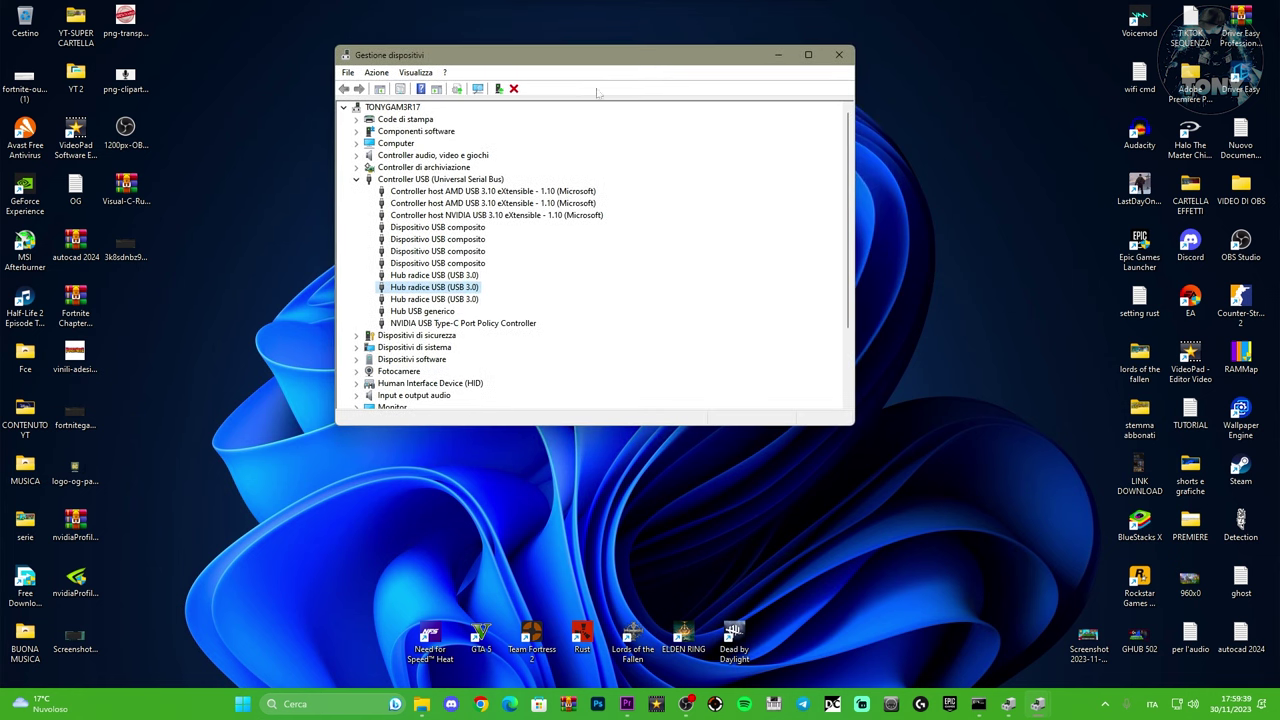
- View the driver update option for the second Dispositivo USB composito and the system's power options
right_click(416, 240)
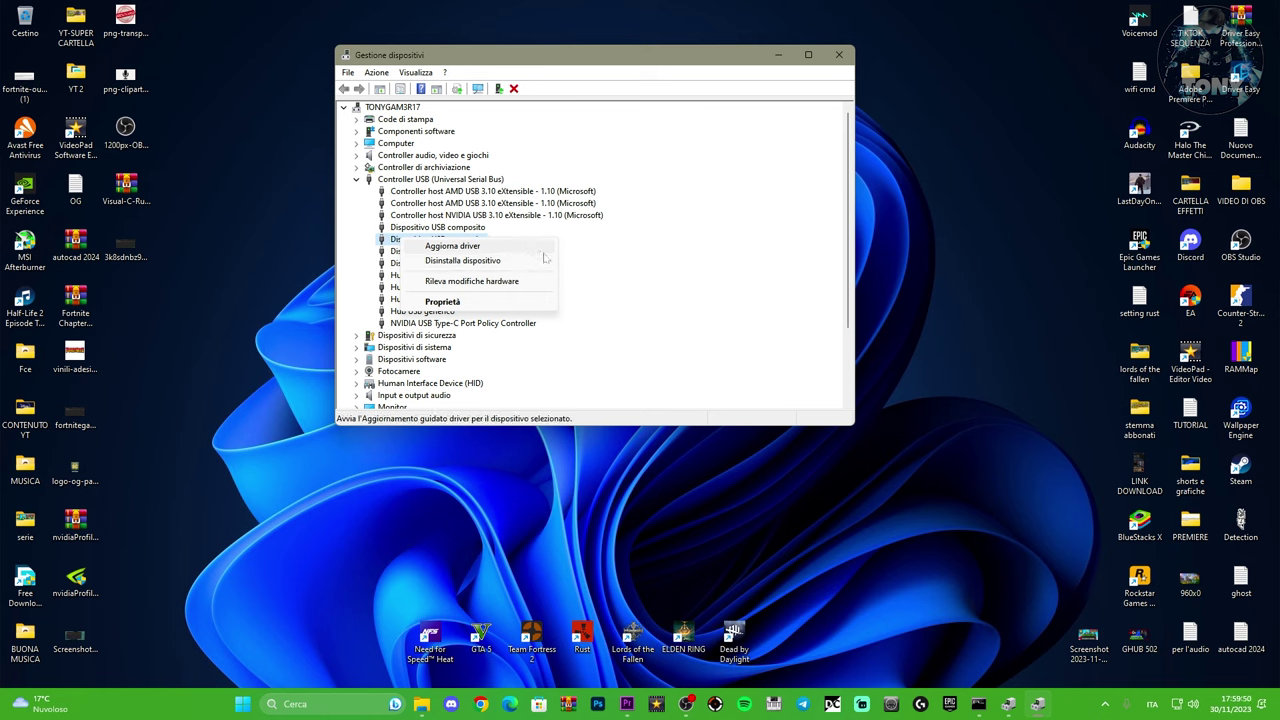
left_click(242, 704)
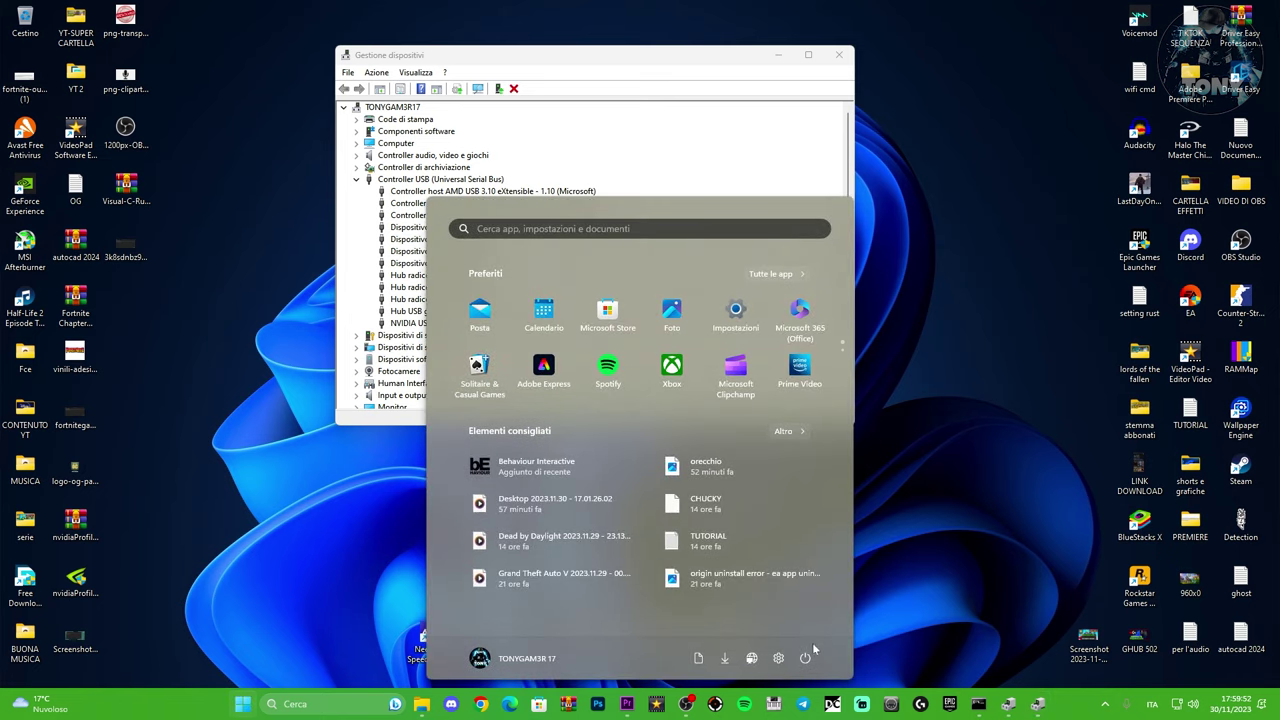
left_click(805, 658)
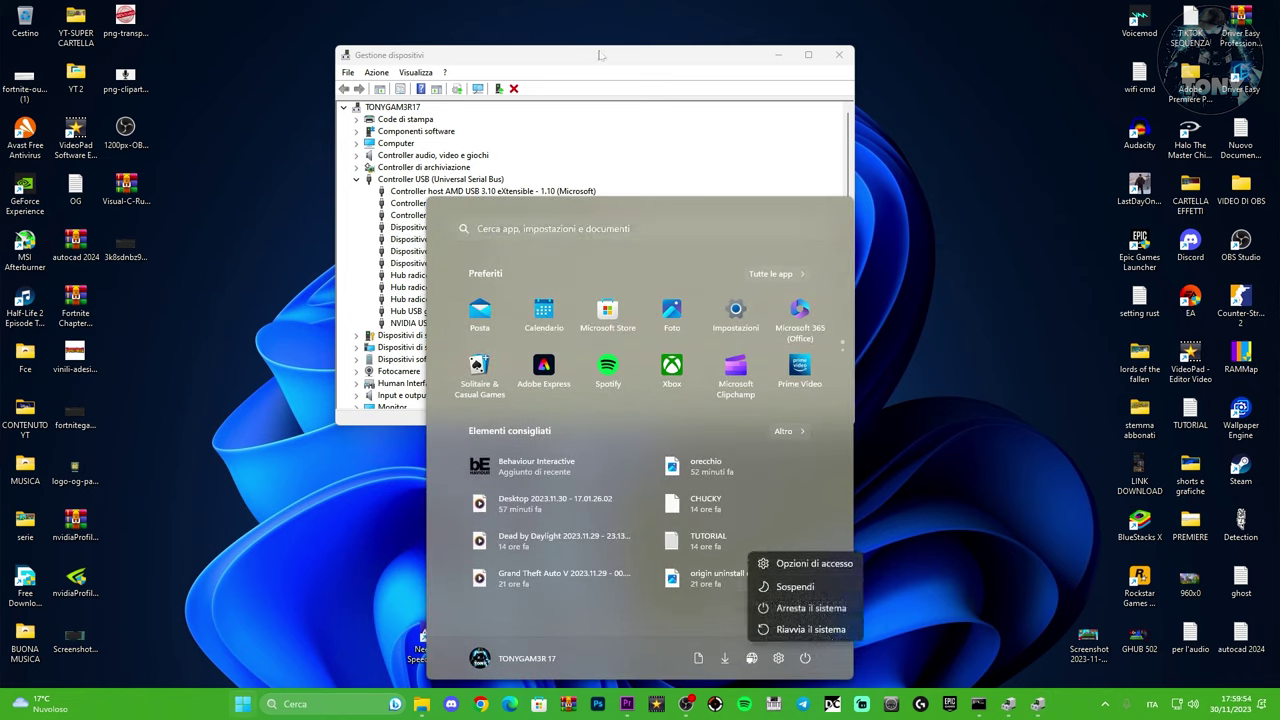
key("Escape")
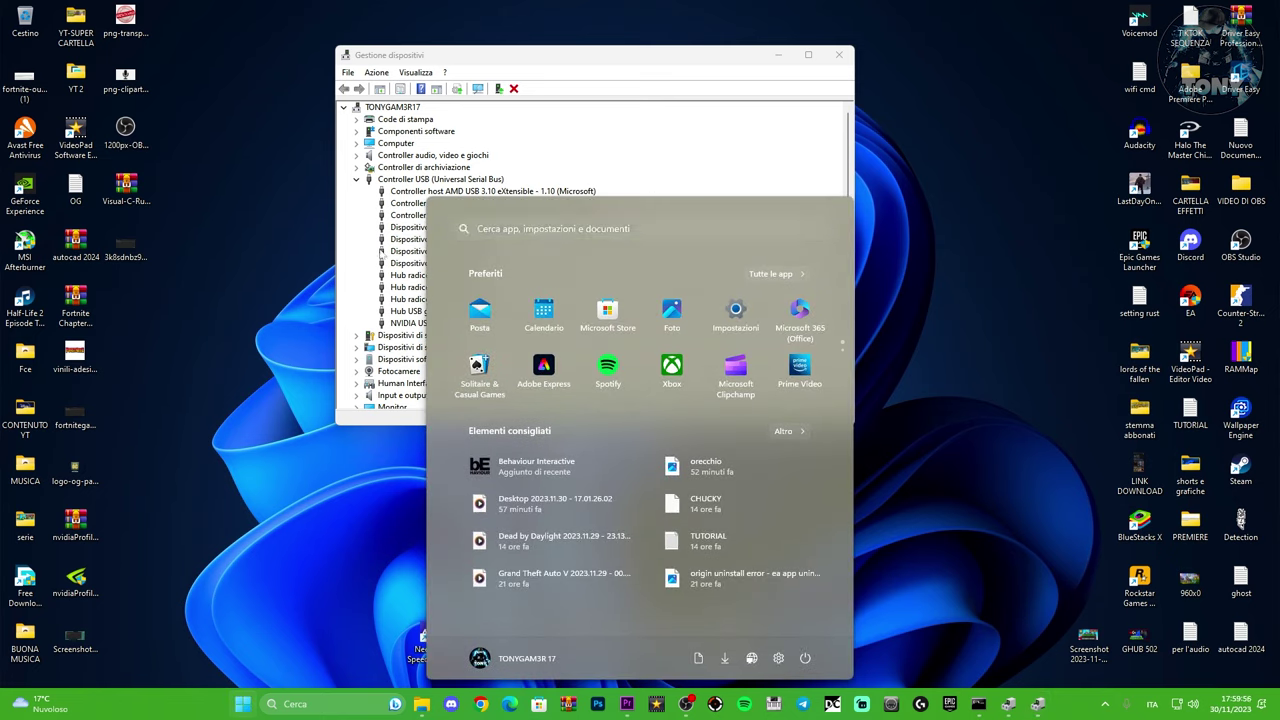
- View the uninstall option for the second Dispositivo USB composito and the system restart option, and close Device Manager
left_click(381, 242)
right_click(410, 245)
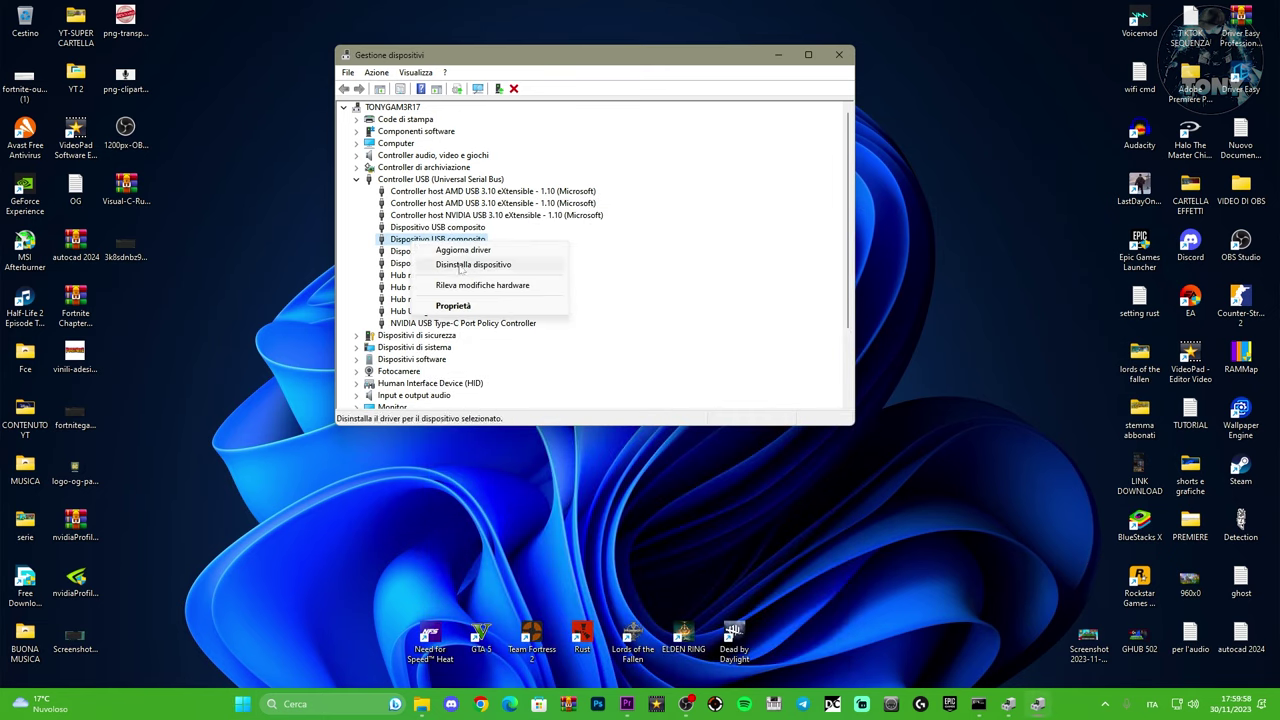
left_click(243, 704)
left_click(805, 658)
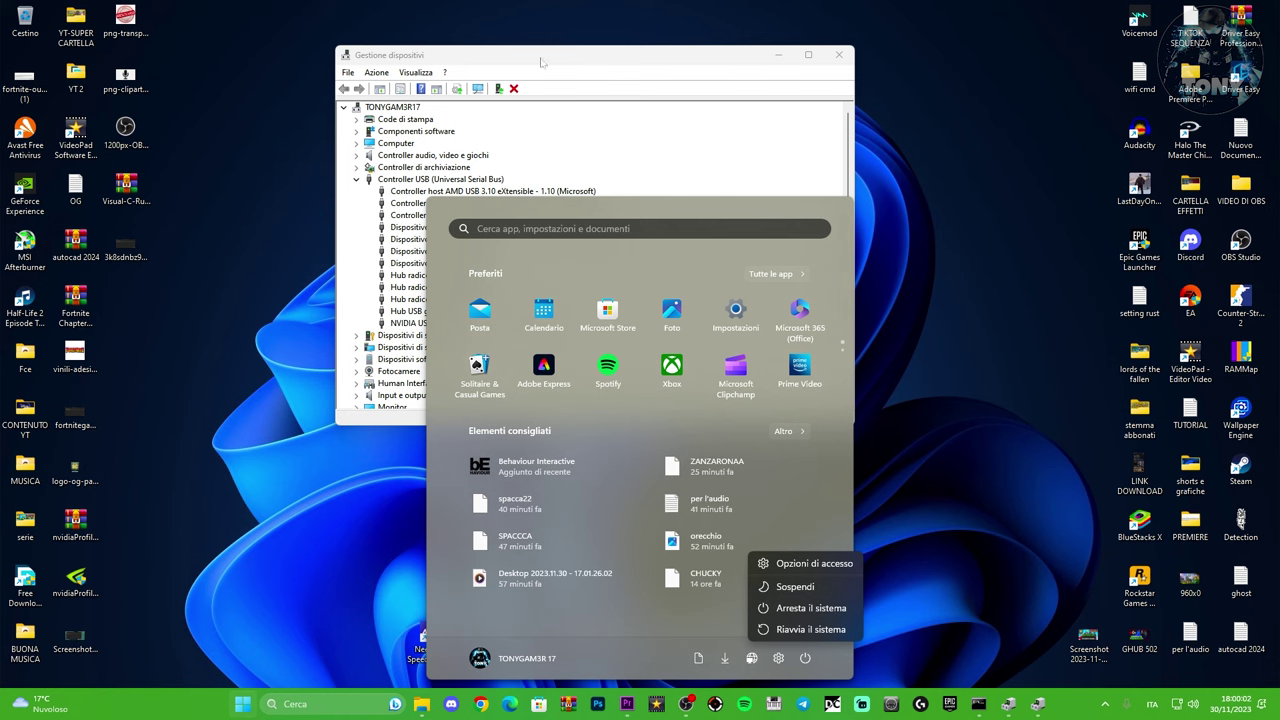
key("Escape")
left_click(620, 57)
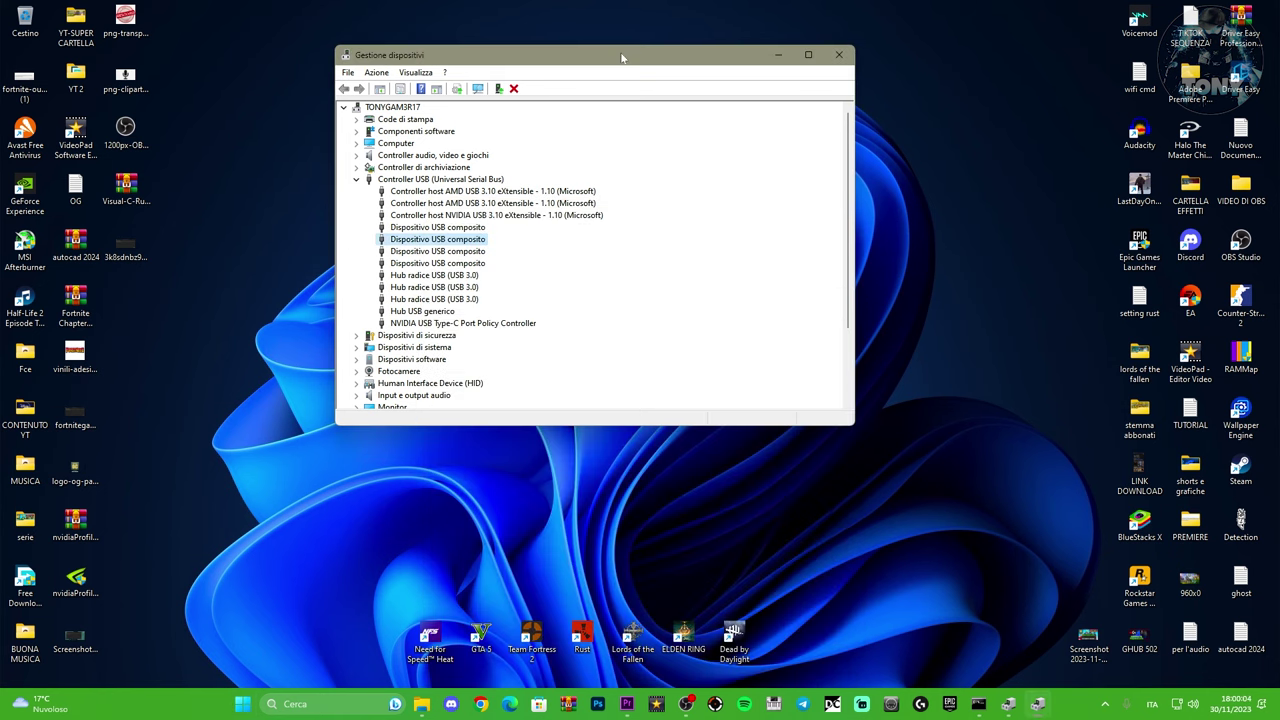
left_click(838, 54)
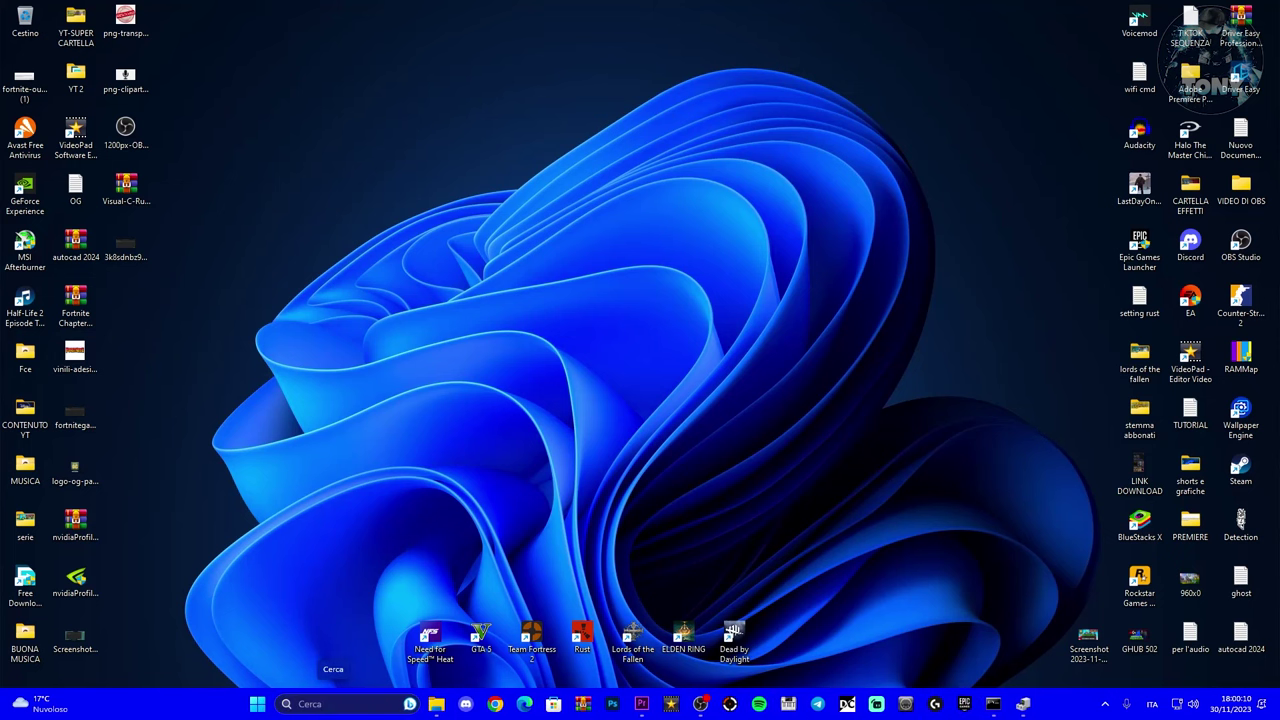
- Search Windows for cmd and open Prompt dei comandi as administrator
left_click(335, 705)
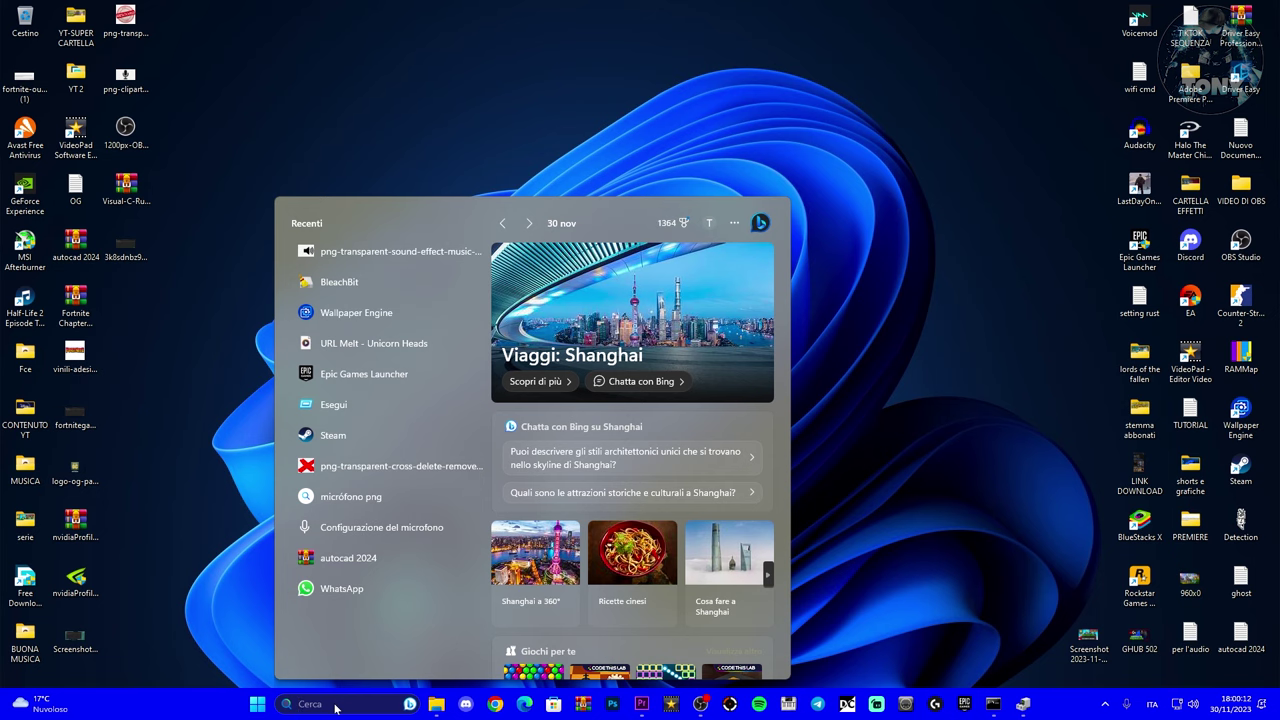
type("cmd")
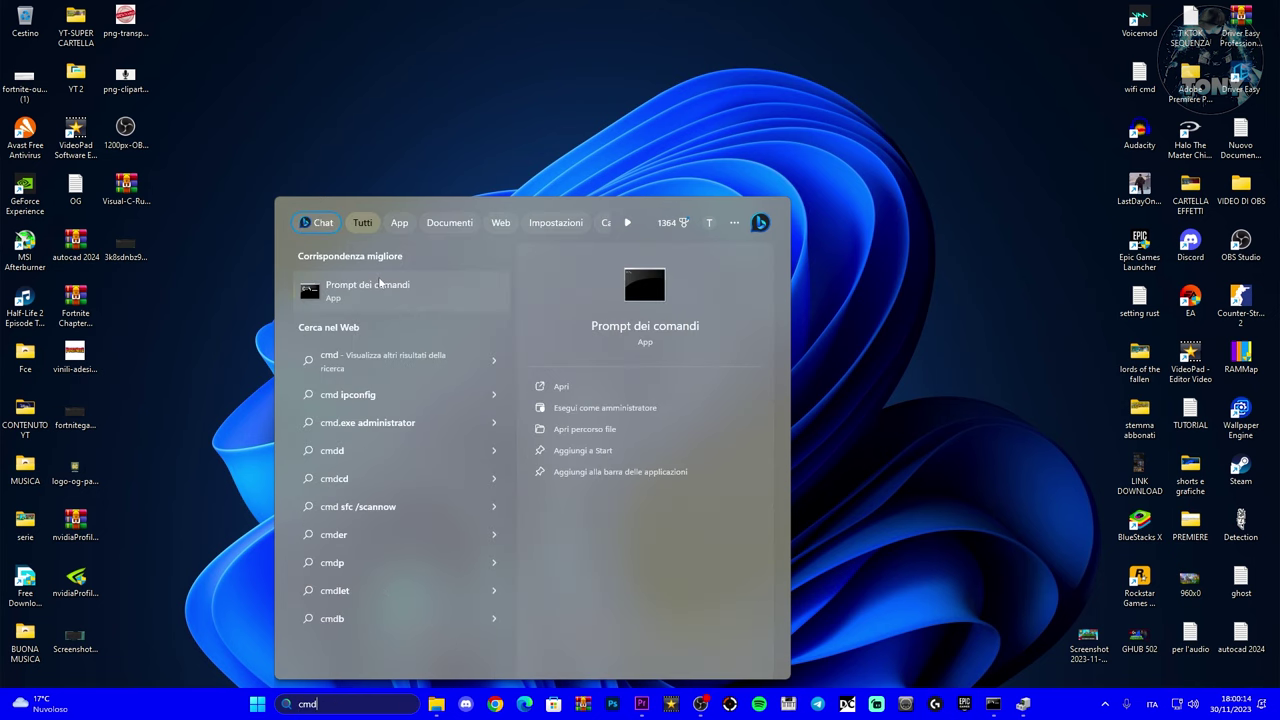
right_click(380, 284)
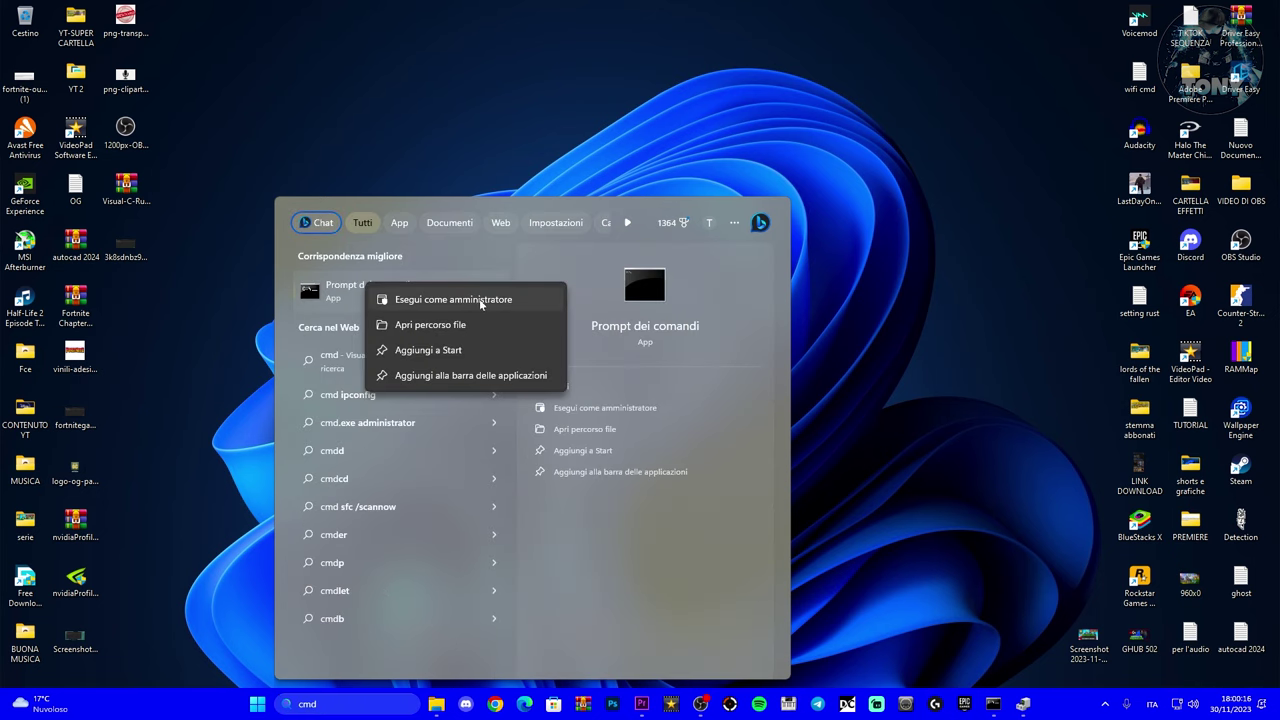
left_click(492, 304)
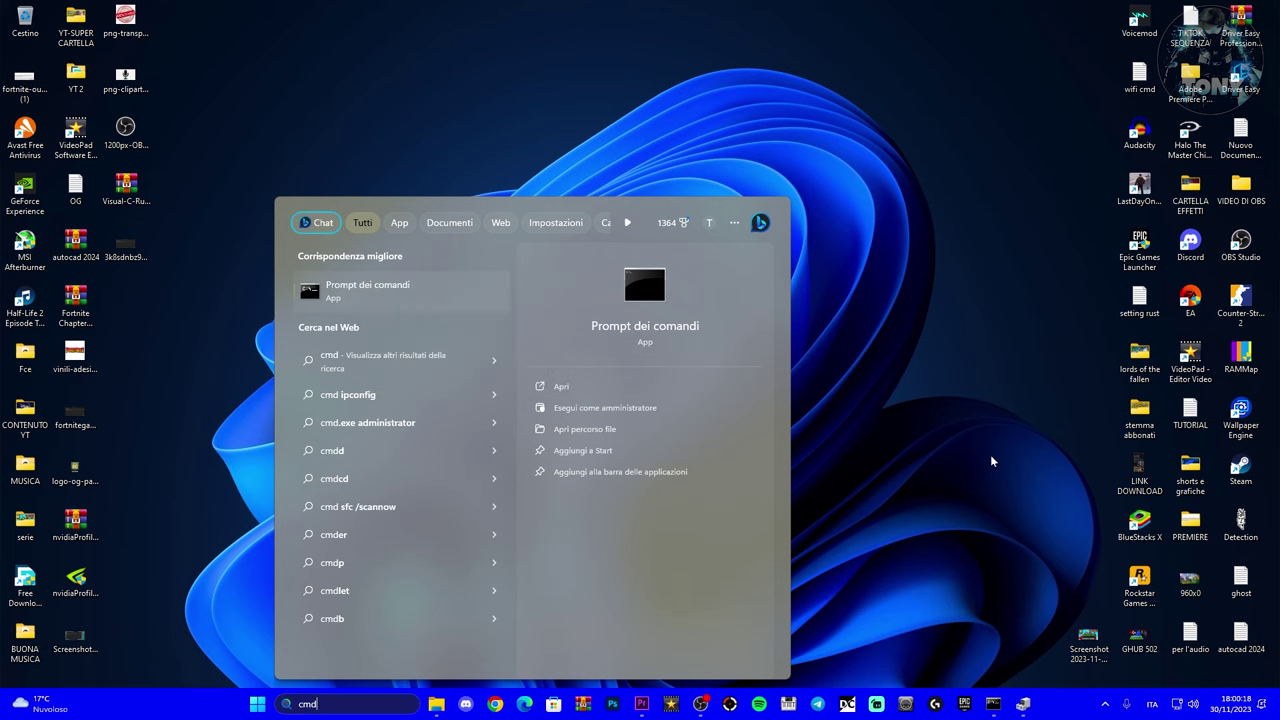
- Launch the hardware and devices troubleshooter with the command msdt.exe -id DeviceDiagnostic
type("msdt.exe -id DeviceDiagnostic")
key("Return")
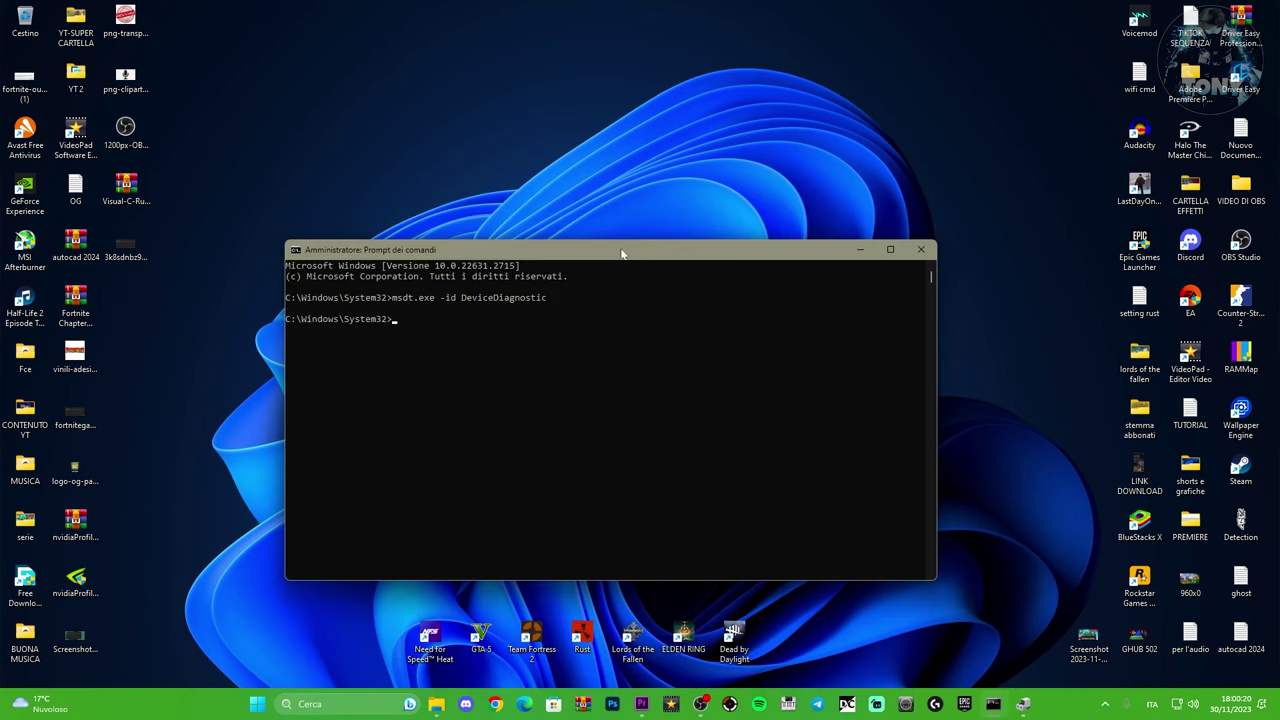
left_click_drag(621, 253, 635, 248)
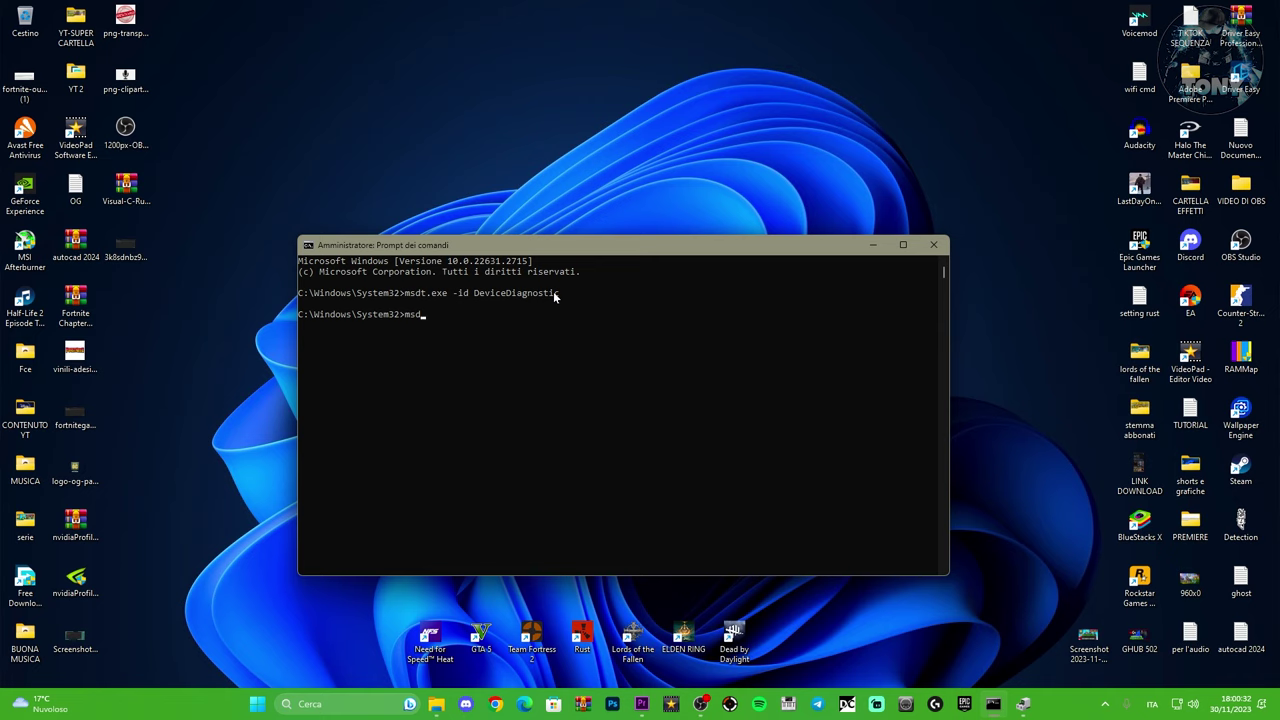
type("exe")
type("-id DeviceDiagnostic")
key("Return")
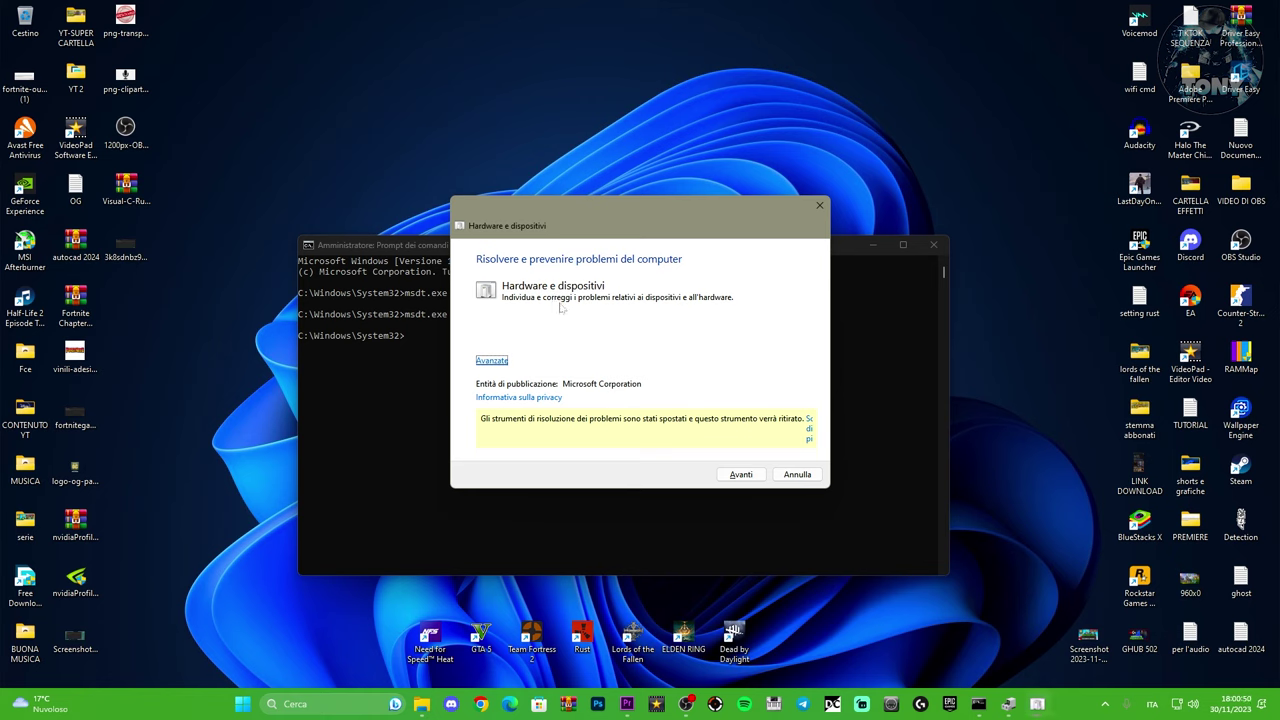
- Run the troubleshooter with advanced options shown for "Il mio dispositivo non è incluso nell'elenco", and close it and the command prompt without applying the fix
left_click(491, 362)
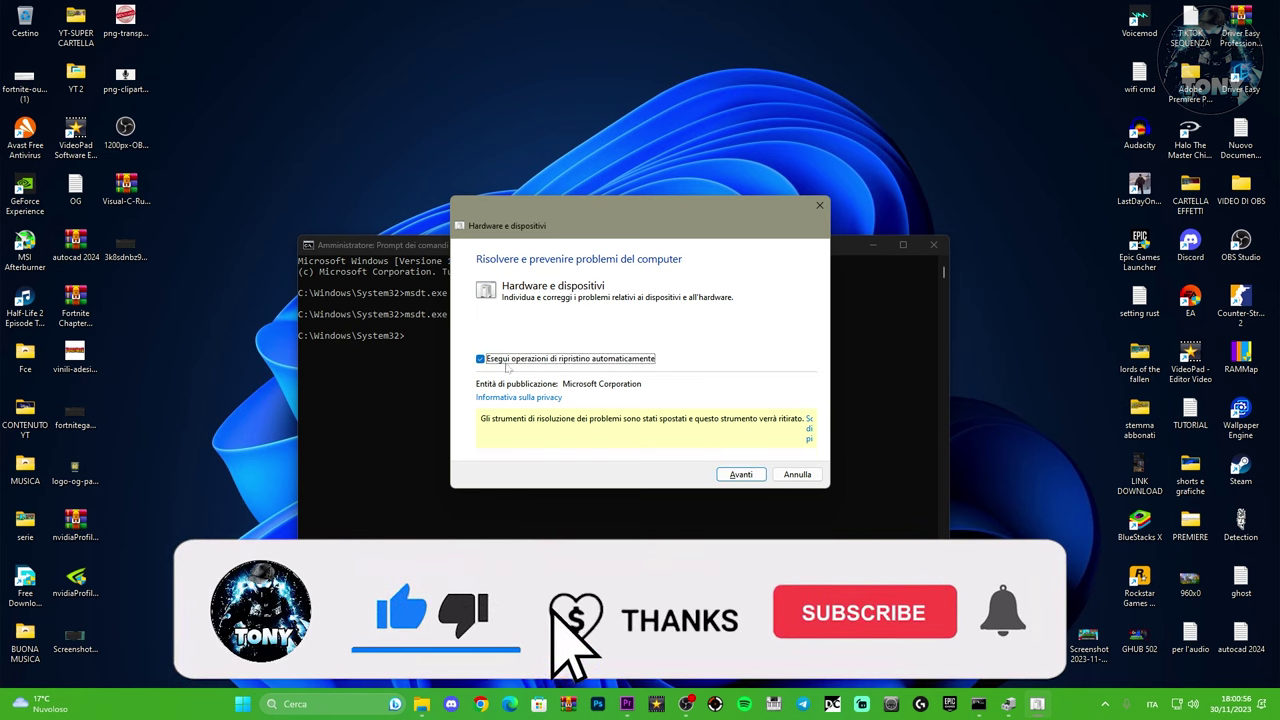
left_click(741, 475)
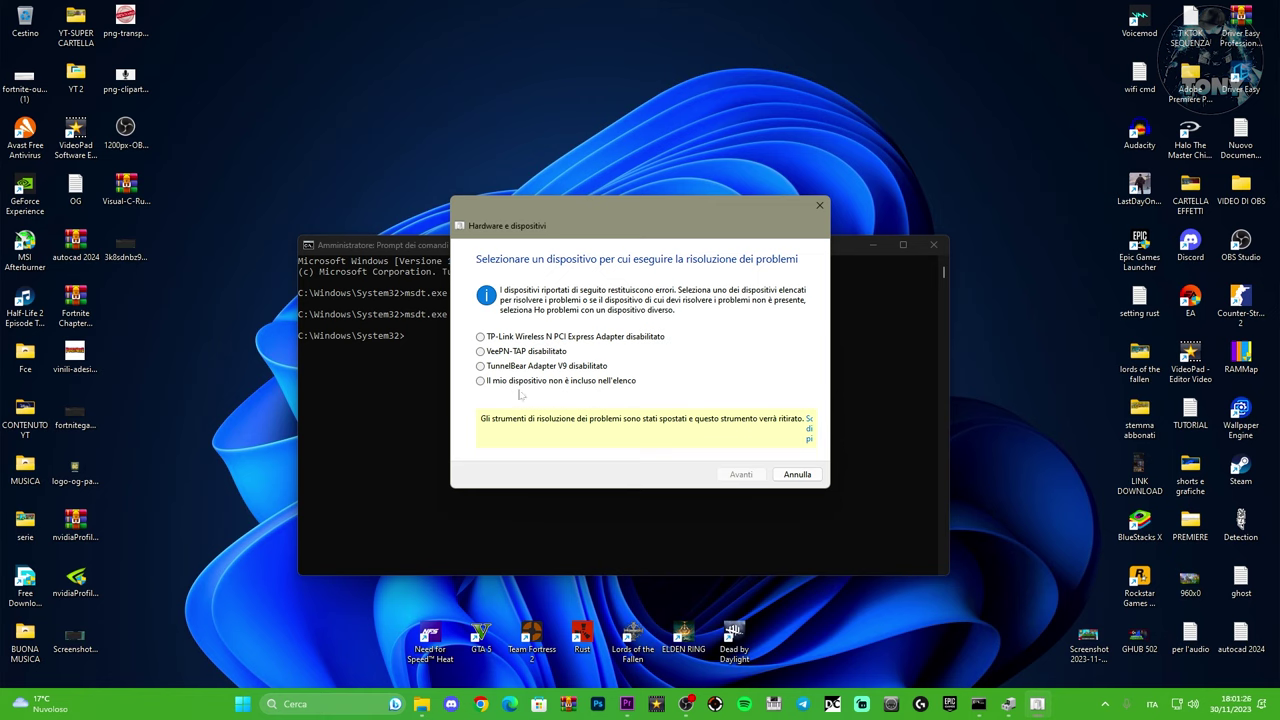
left_click(480, 381)
left_click(741, 474)
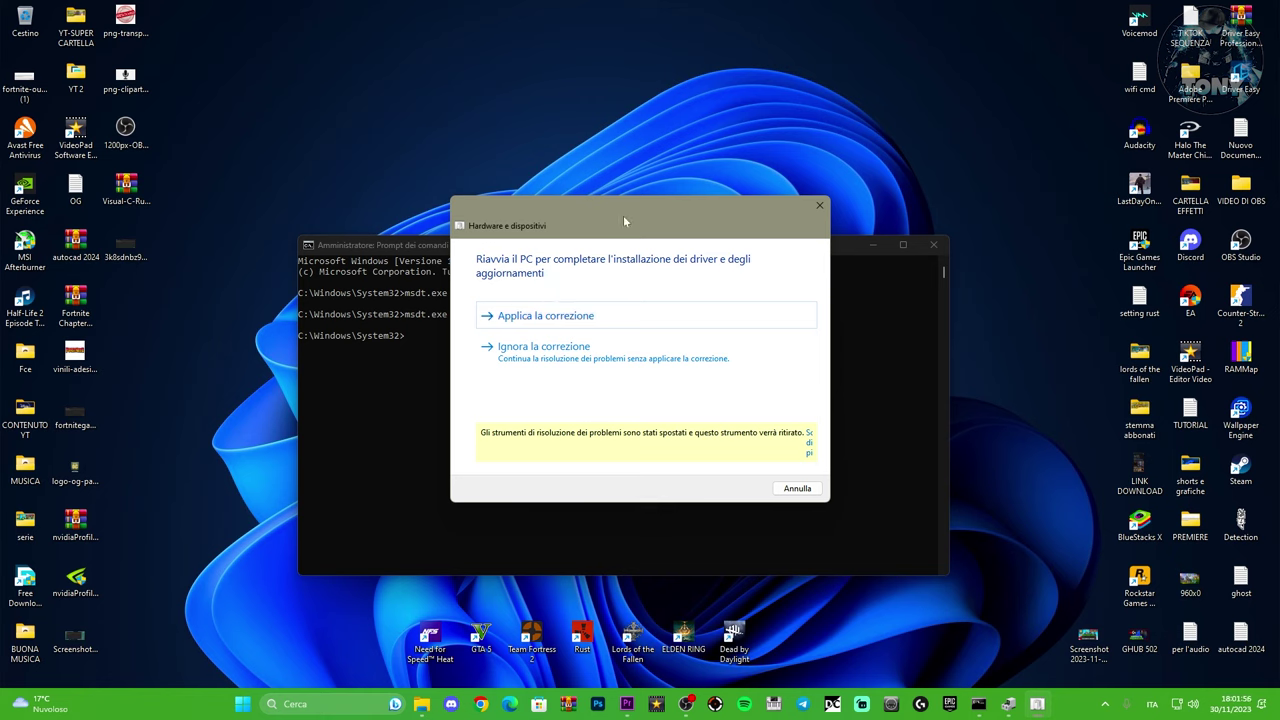
left_click(820, 208)
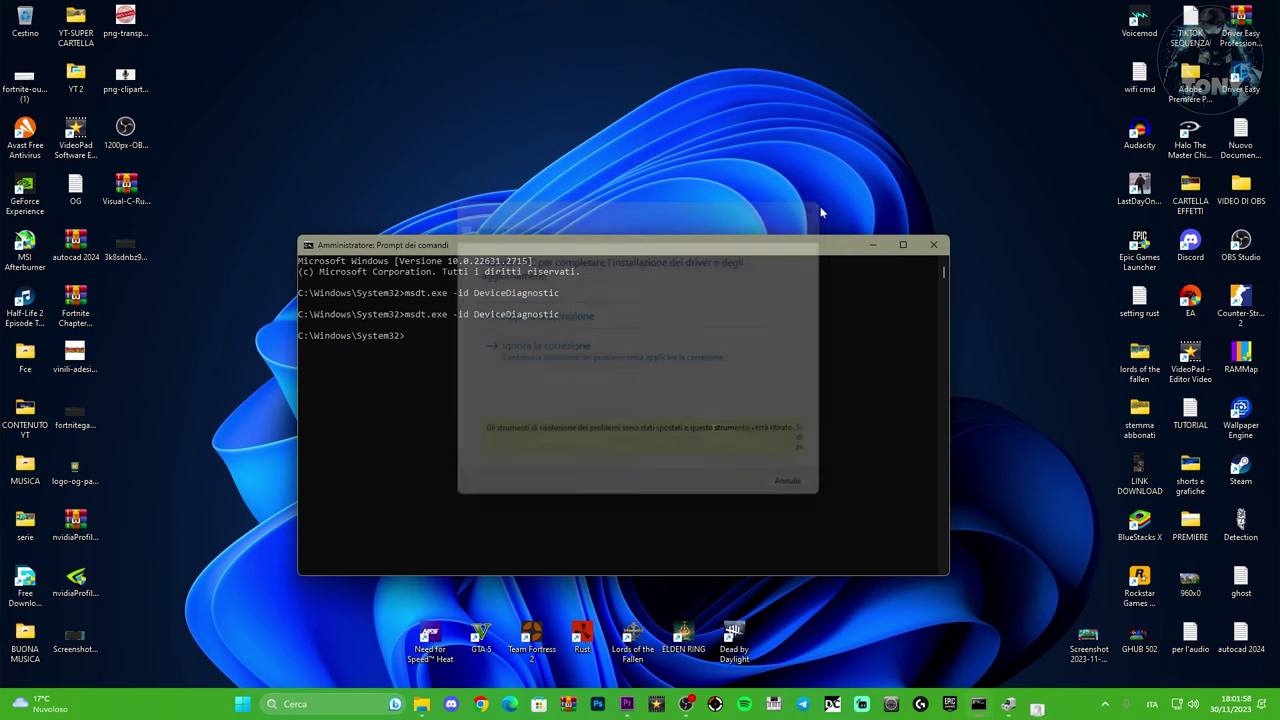
left_click(933, 244)
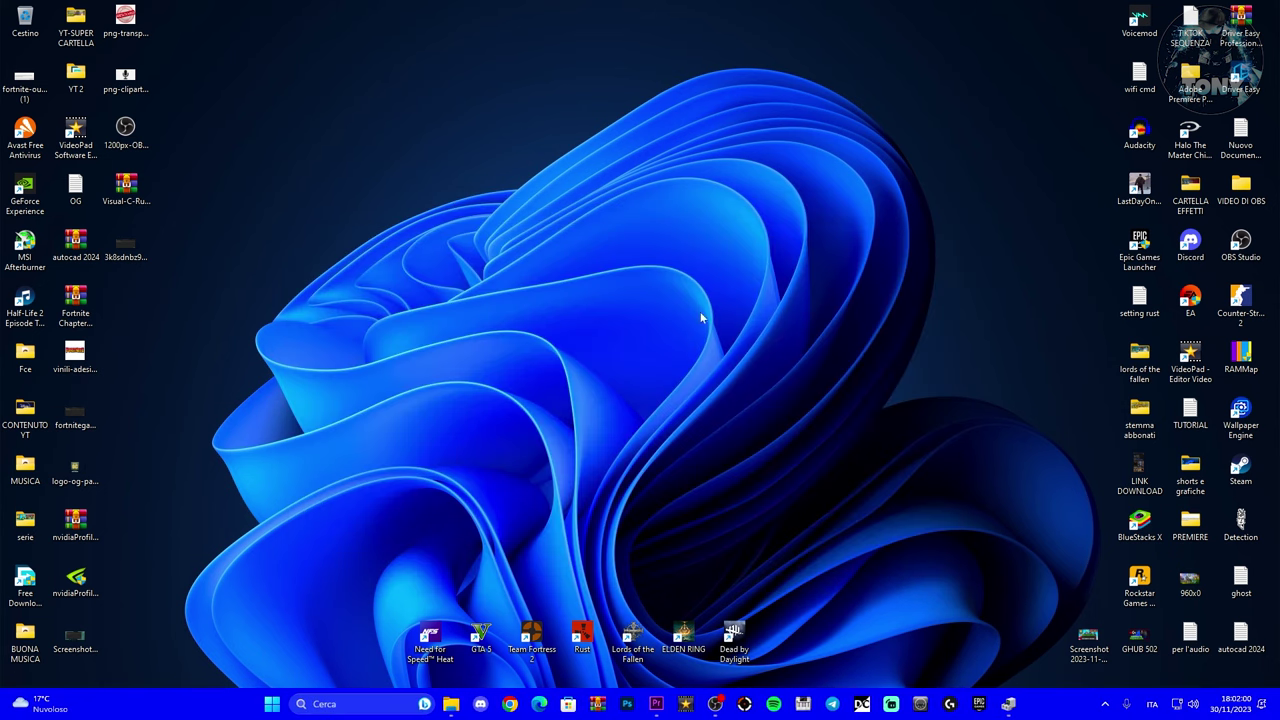